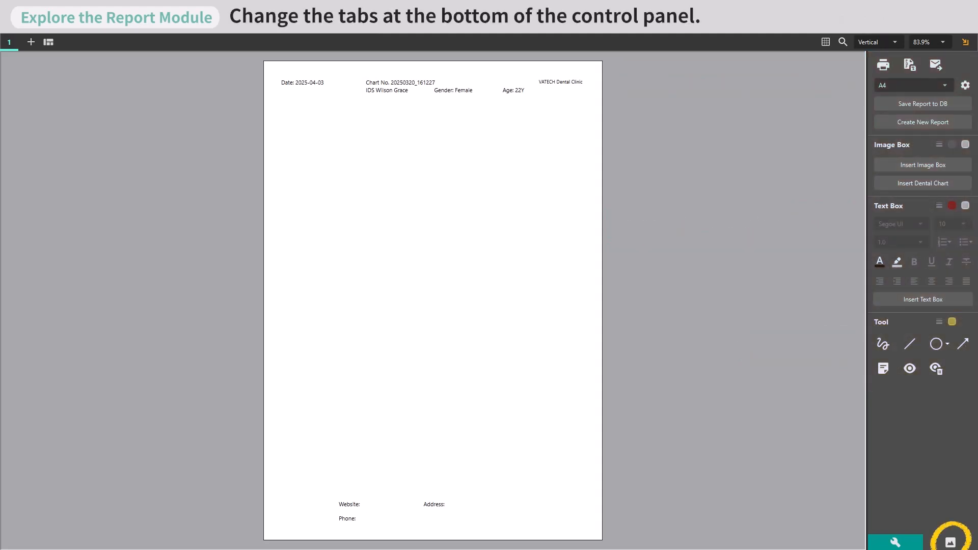
Switch the control panel from the report tools to the images view.
click(950, 543)
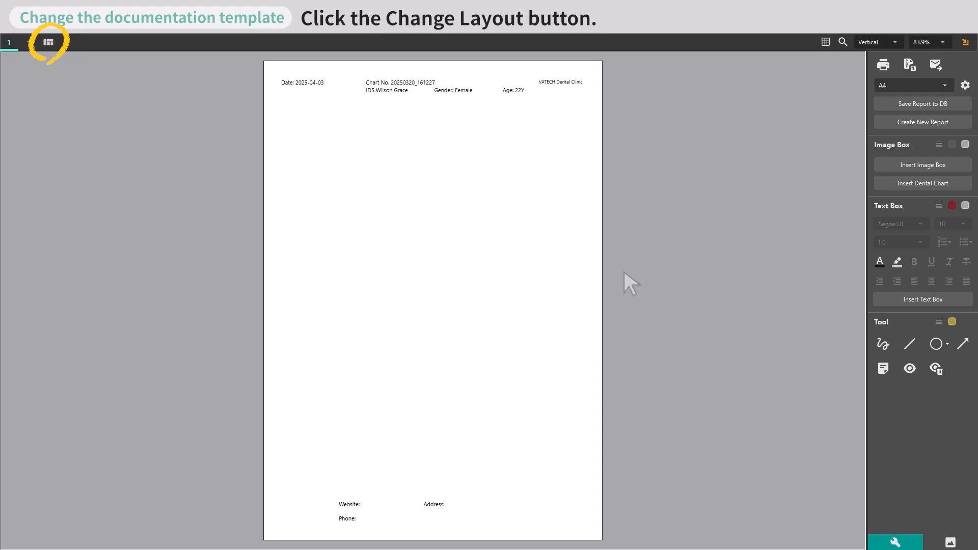
Change the report page's layout to the Frame2x1L template.
click(48, 41)
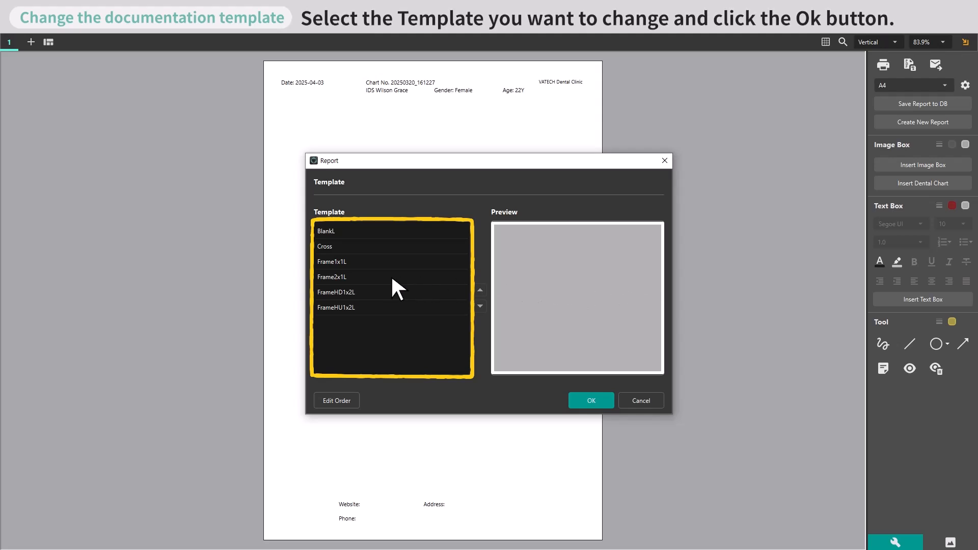
click(370, 275)
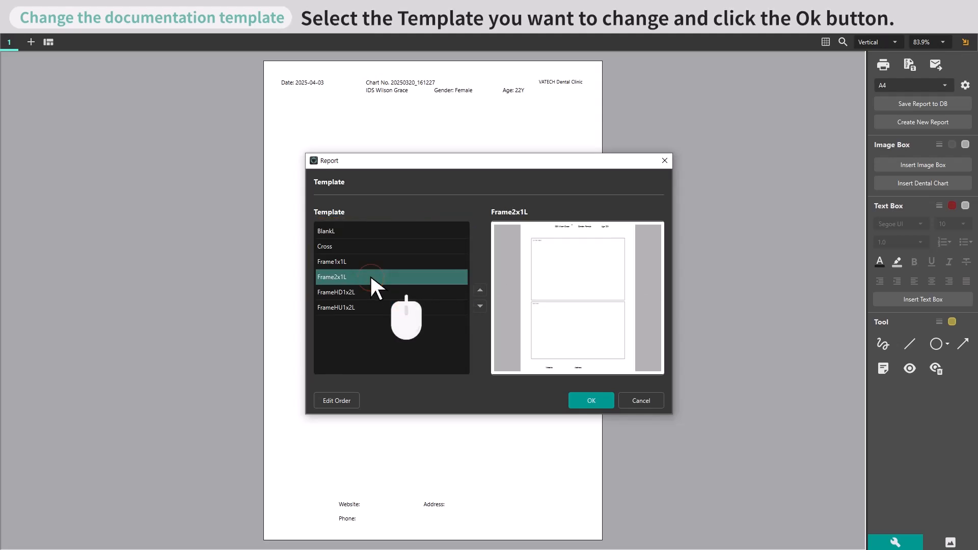
click(591, 401)
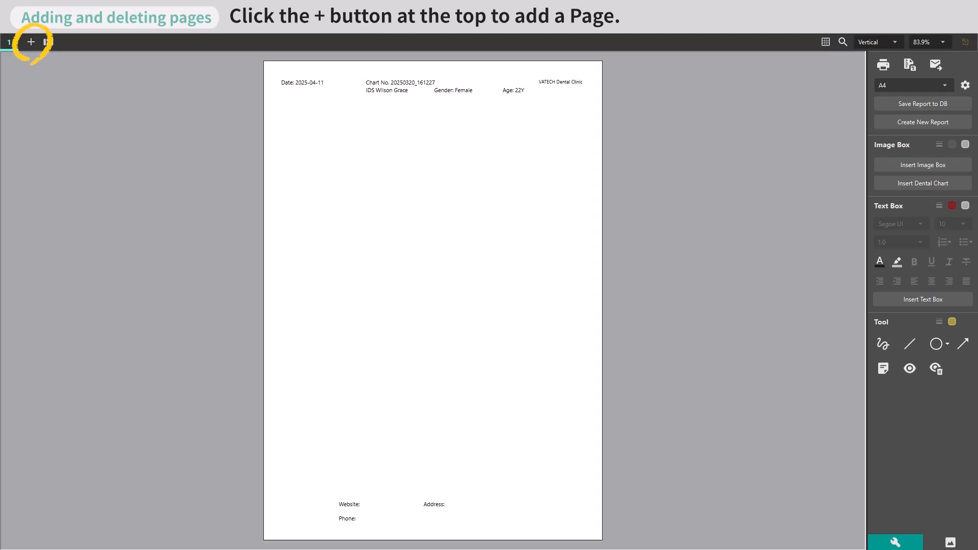
Add pages to the report until it has ten pages.
click(31, 41)
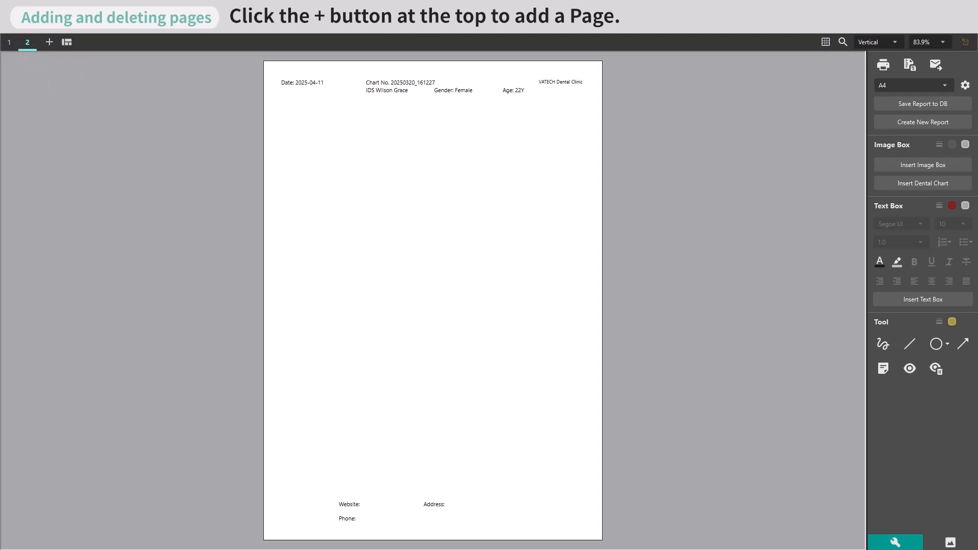
click(49, 42)
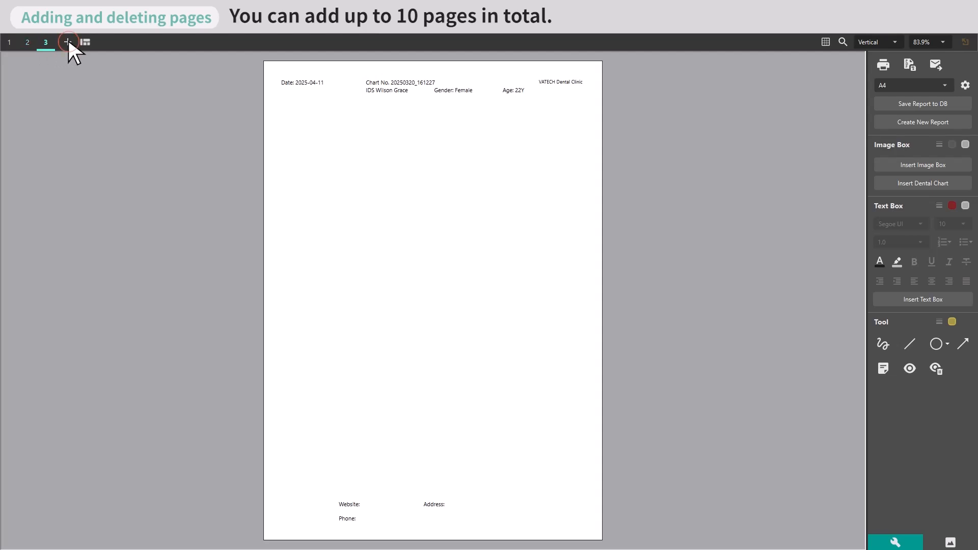
click(69, 41)
click(86, 41)
click(105, 41)
click(124, 41)
click(142, 42)
click(160, 42)
click(178, 42)
click(195, 42)
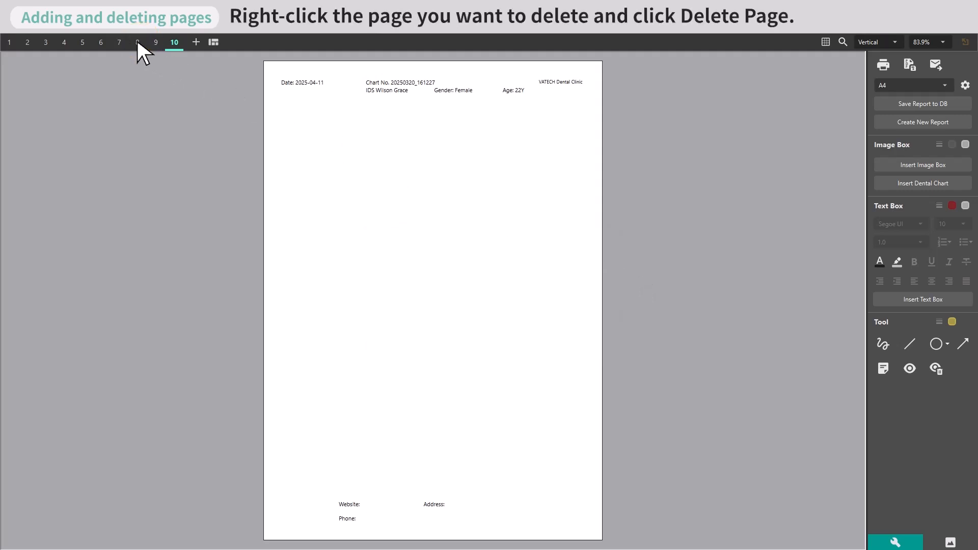
Delete page 8 from the report.
right_click(137, 43)
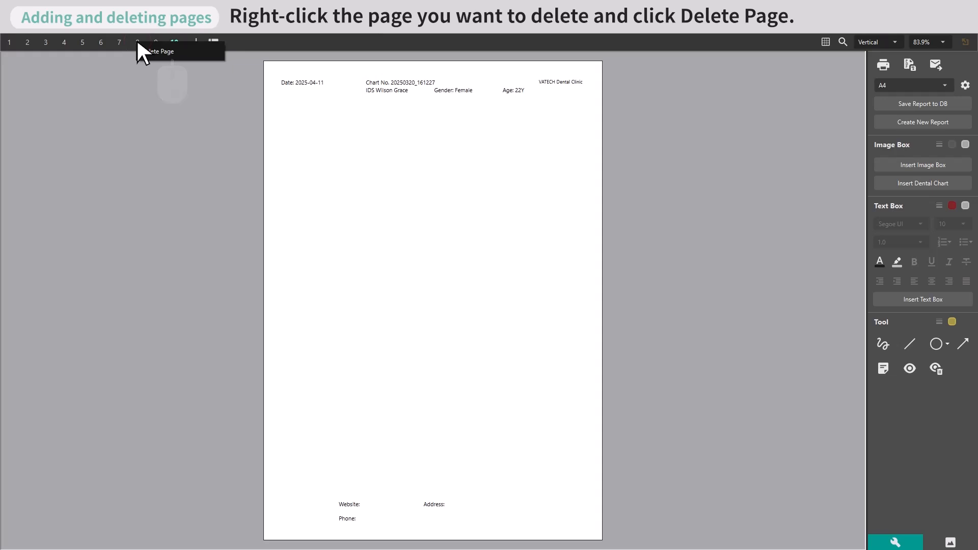
click(171, 51)
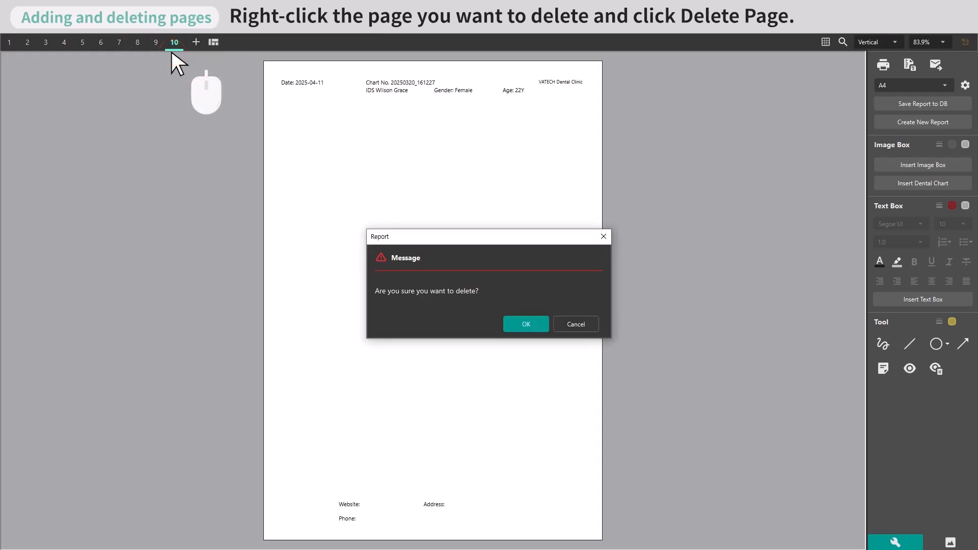
click(526, 323)
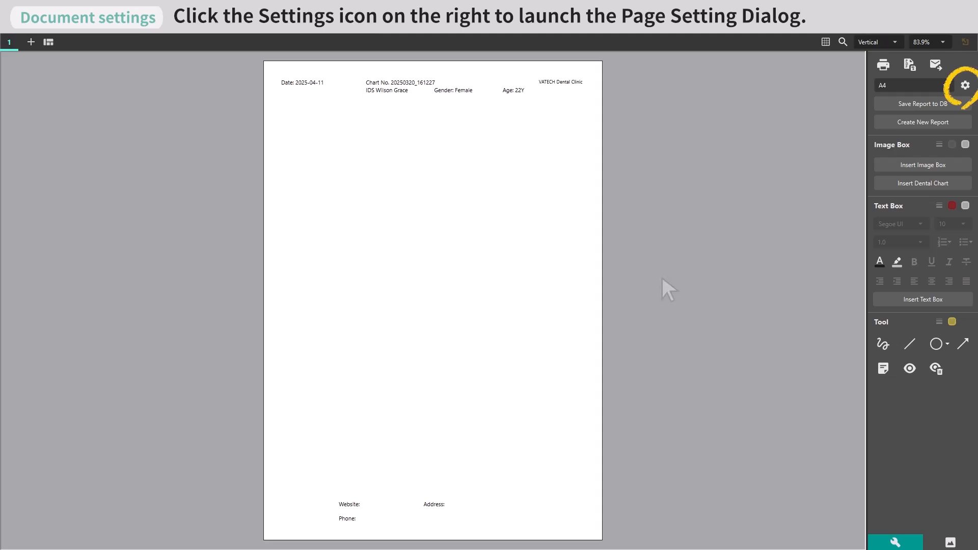
Open the page settings for the A4 report.
click(965, 85)
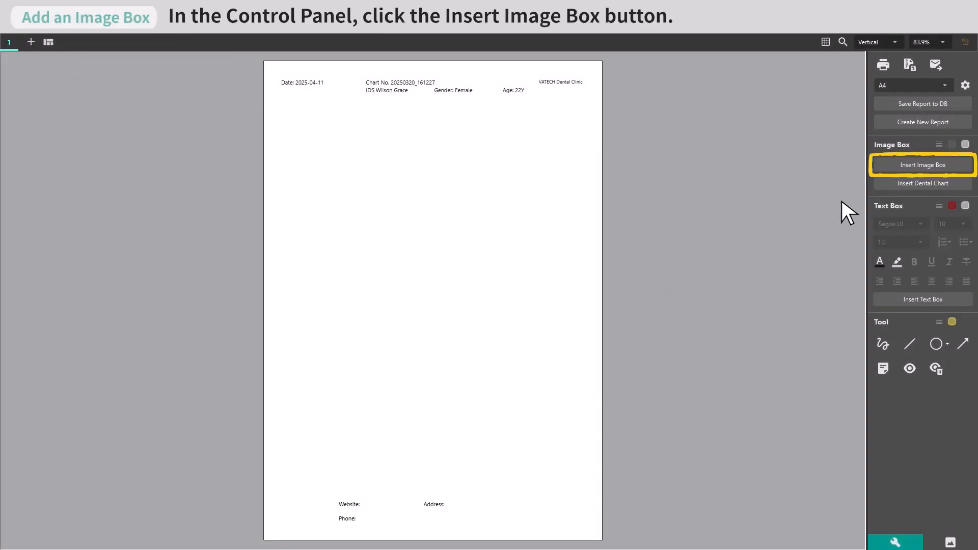
Insert a wide image box across the upper half of the page and select the lateral skull X-ray for it.
click(924, 164)
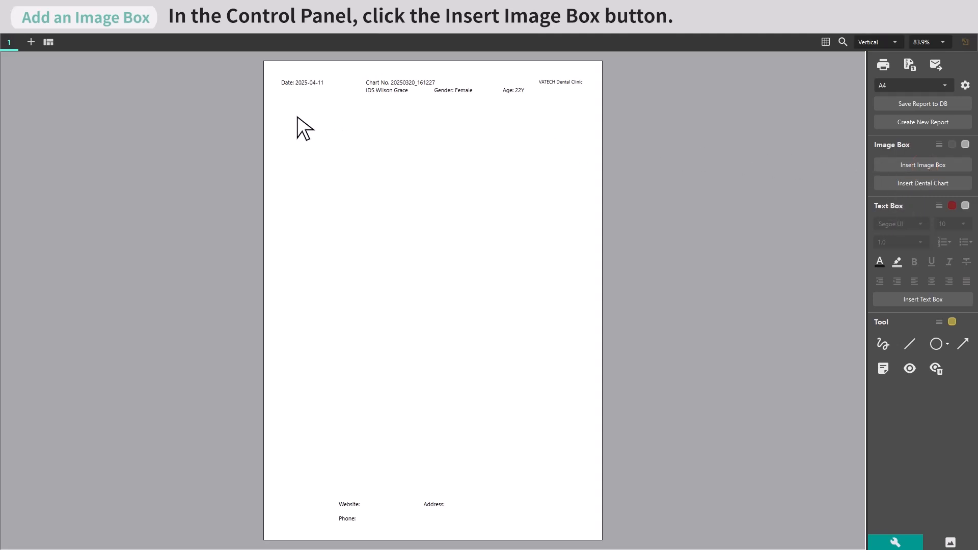
drag(297, 116, 567, 295)
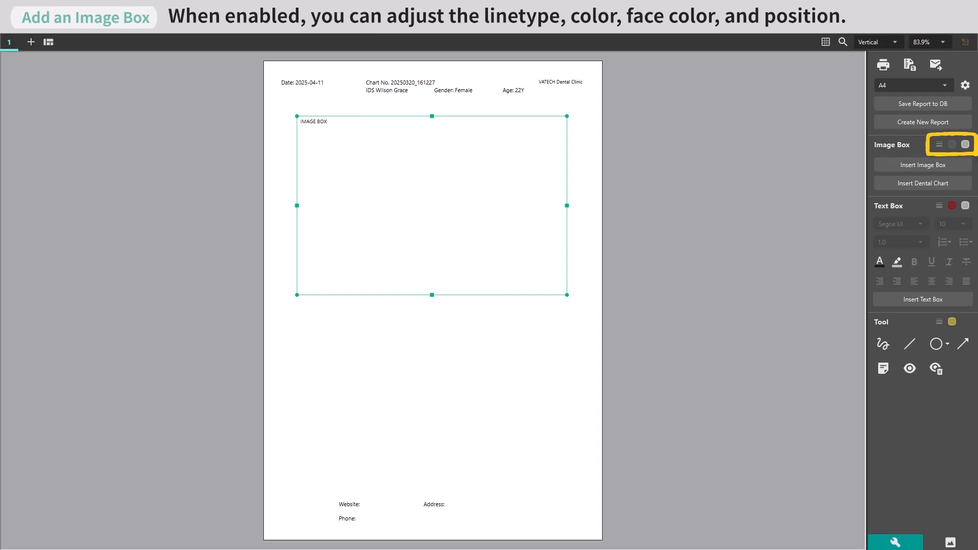
mouse_move(455, 202)
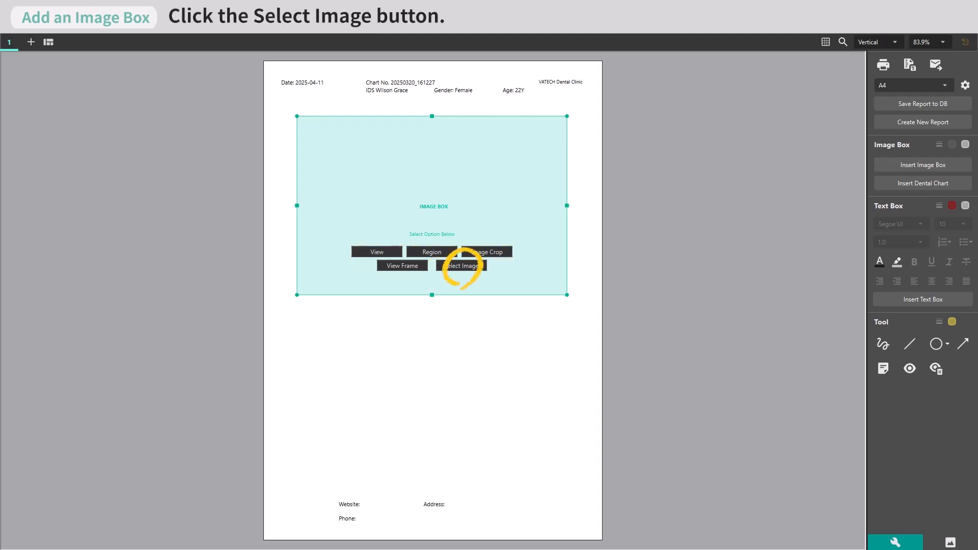
click(460, 264)
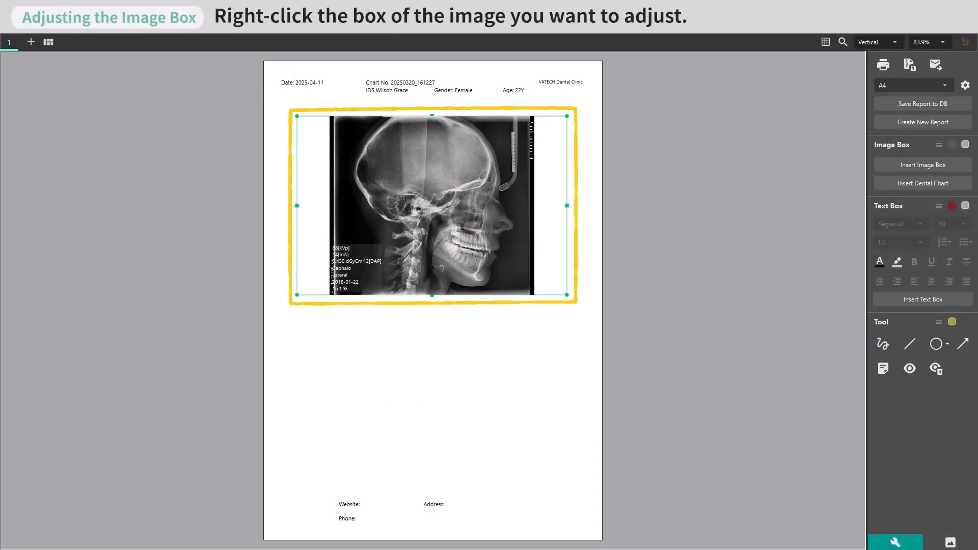
Set the X-ray image box's scale to 1:1 Real Size and save its properties.
right_click(460, 214)
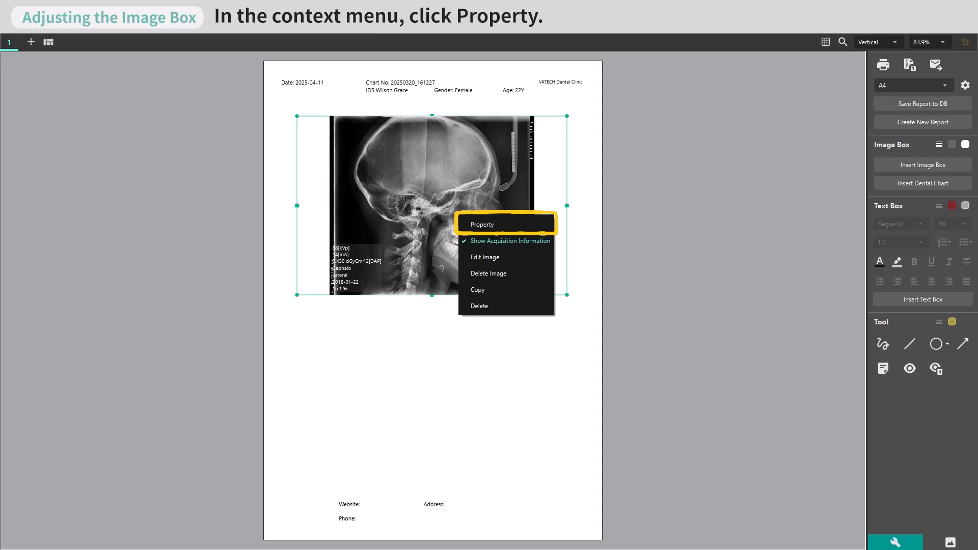
click(502, 225)
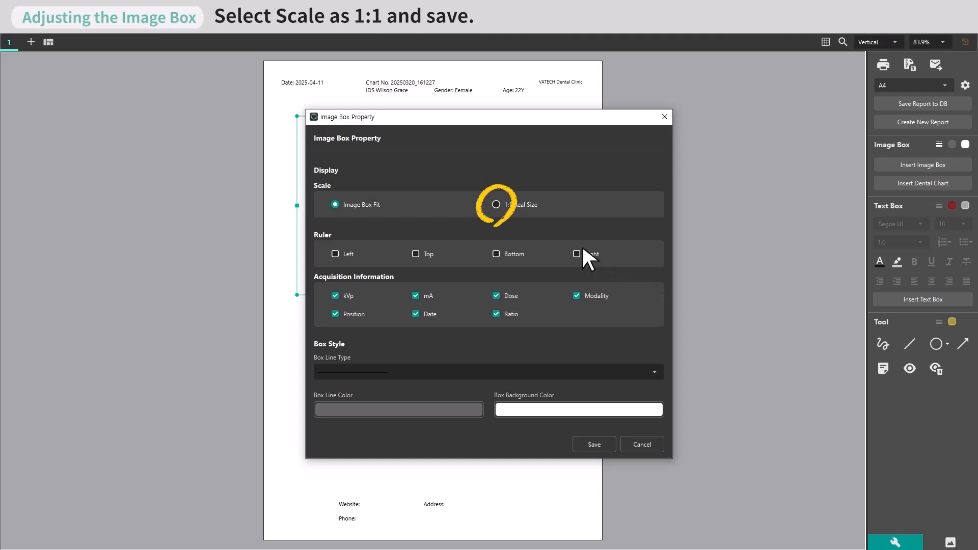
click(496, 204)
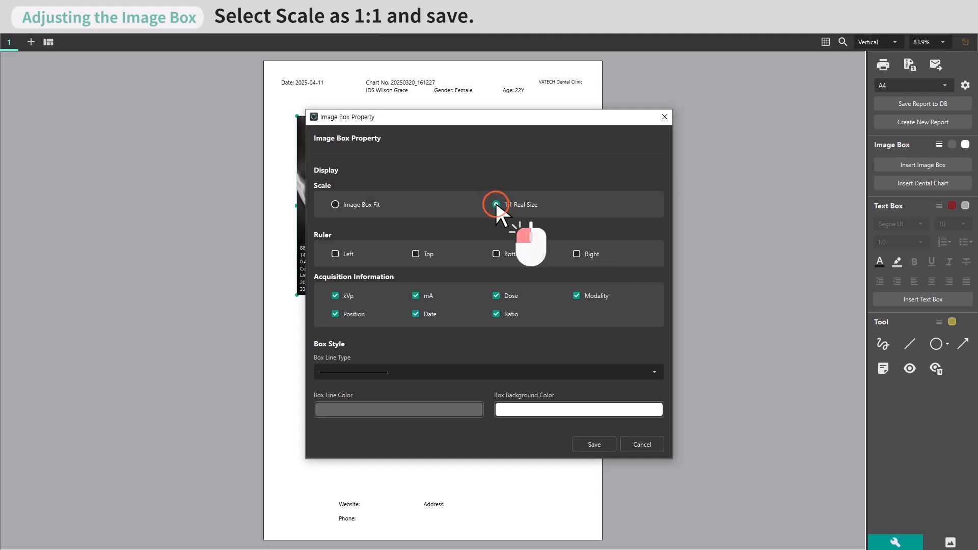
click(594, 444)
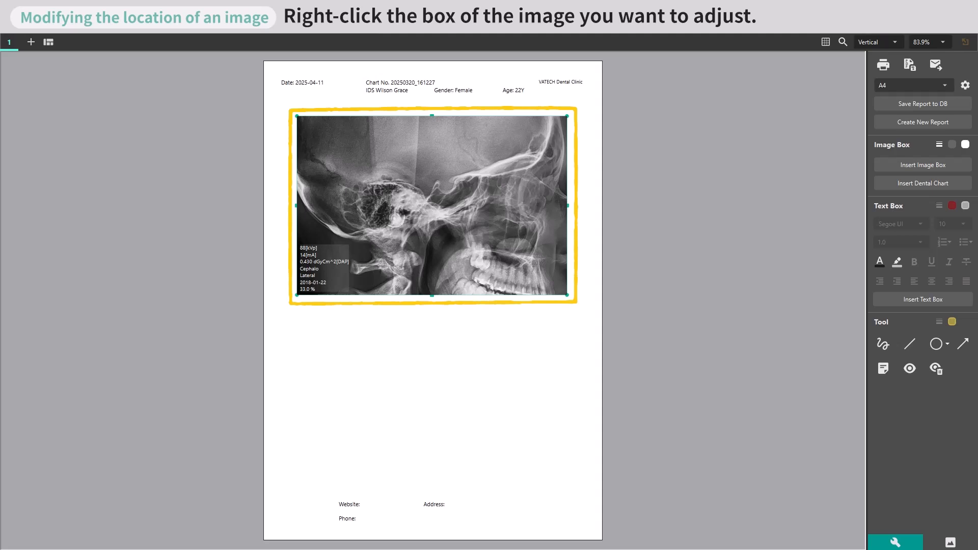
Edit the X-ray's position within its image box so the jaw and facial profile fill the frame.
right_click(442, 207)
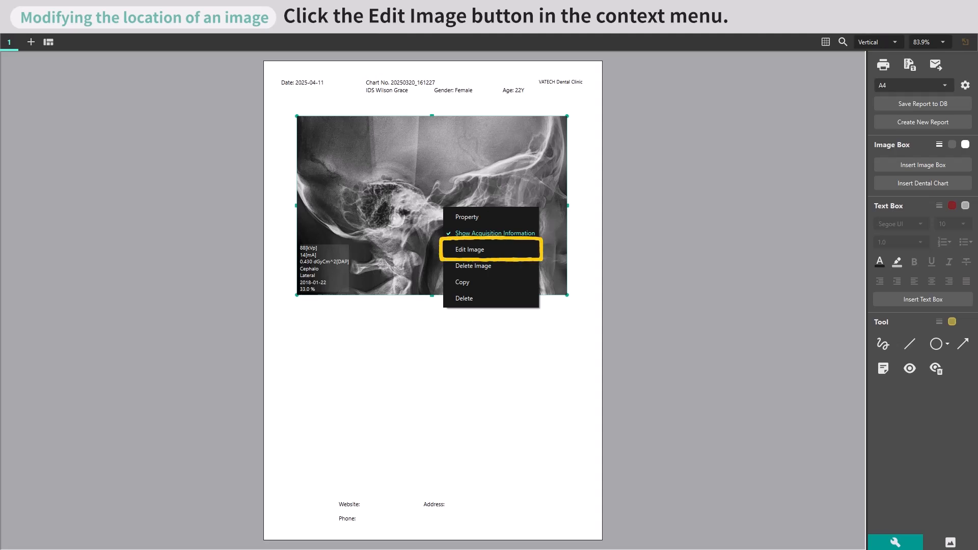
click(488, 250)
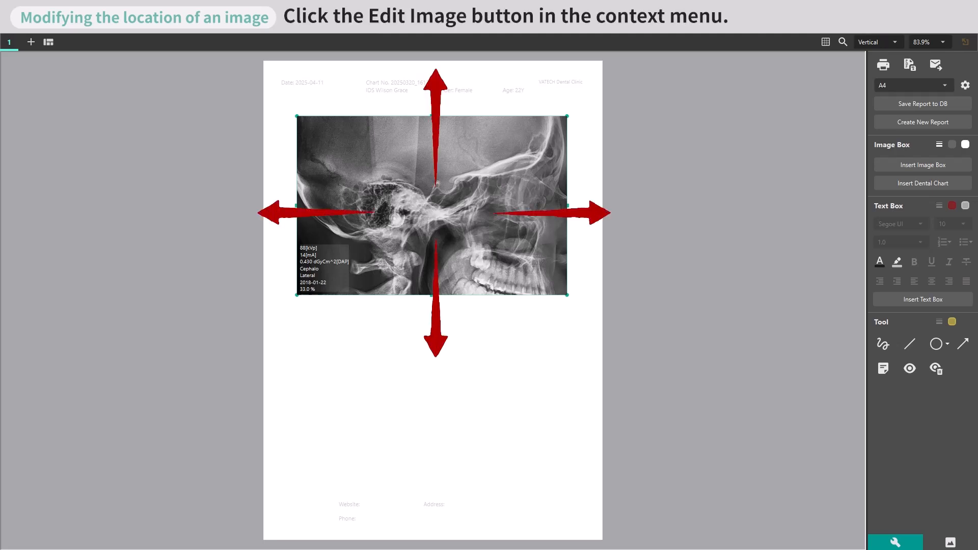
click(133, 266)
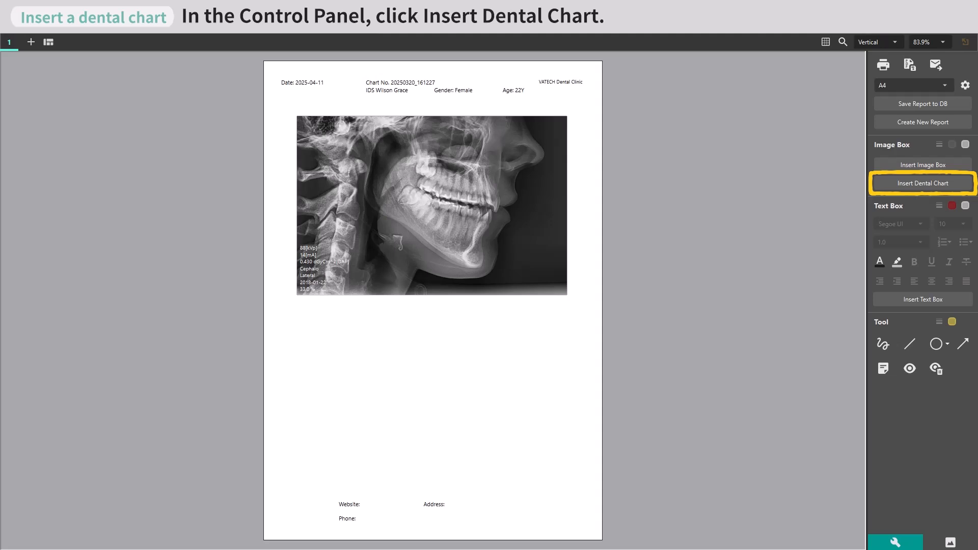
Insert a dental chart into the report without marking any teeth.
click(924, 182)
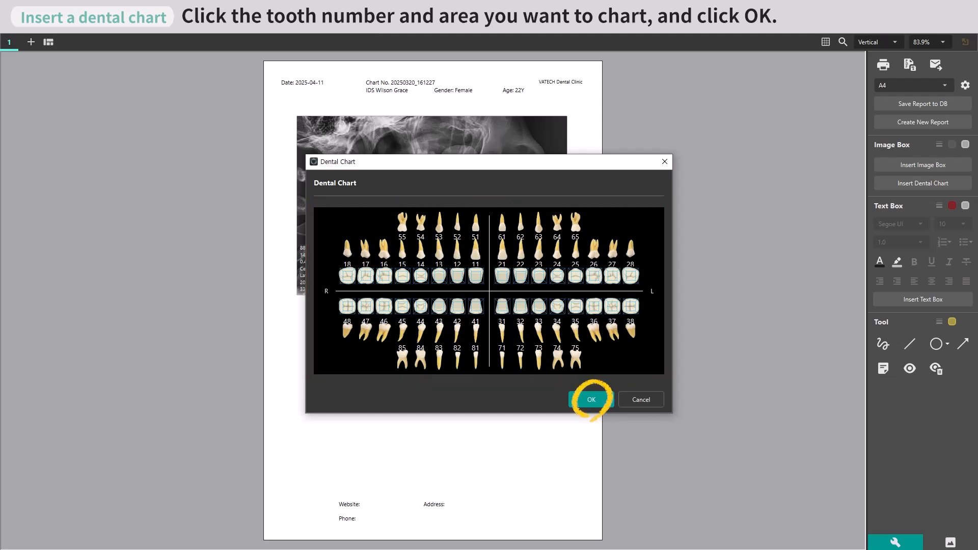
click(591, 398)
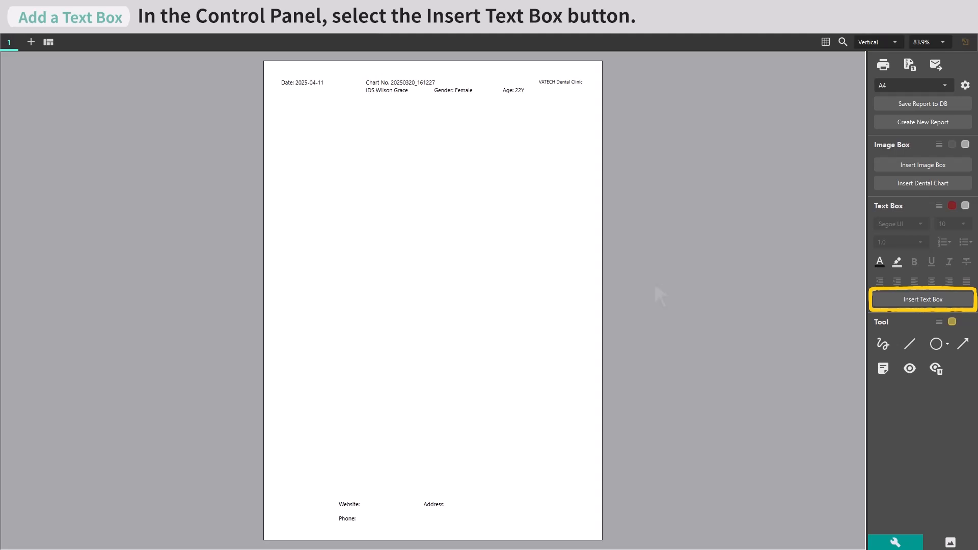
Insert a large text box with repeated "Sample Text" across the upper half of the page and select it.
click(922, 300)
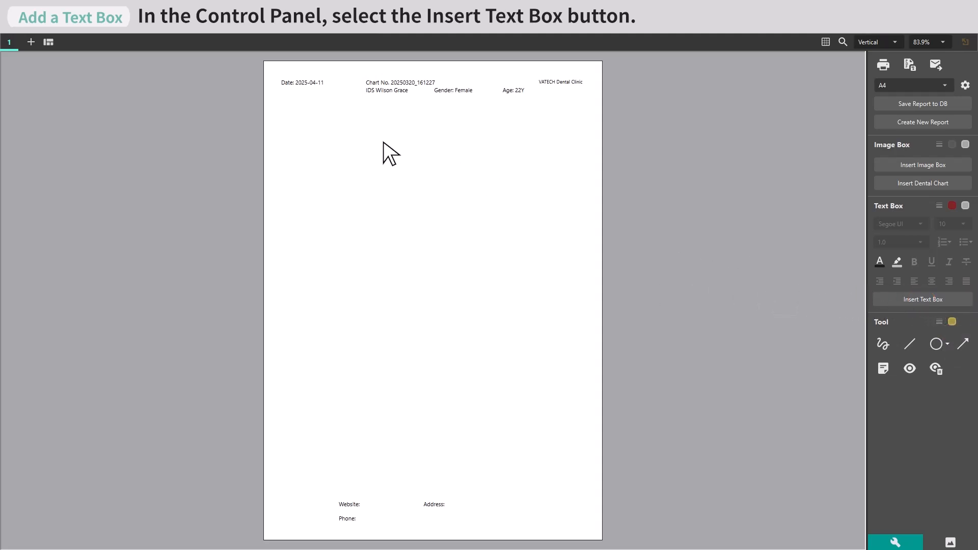
drag(297, 118, 574, 326)
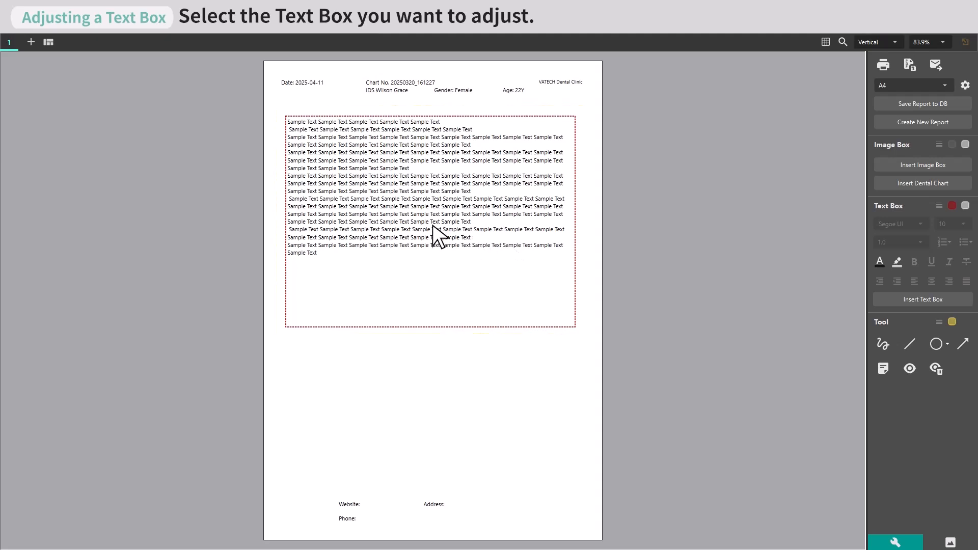
click(432, 226)
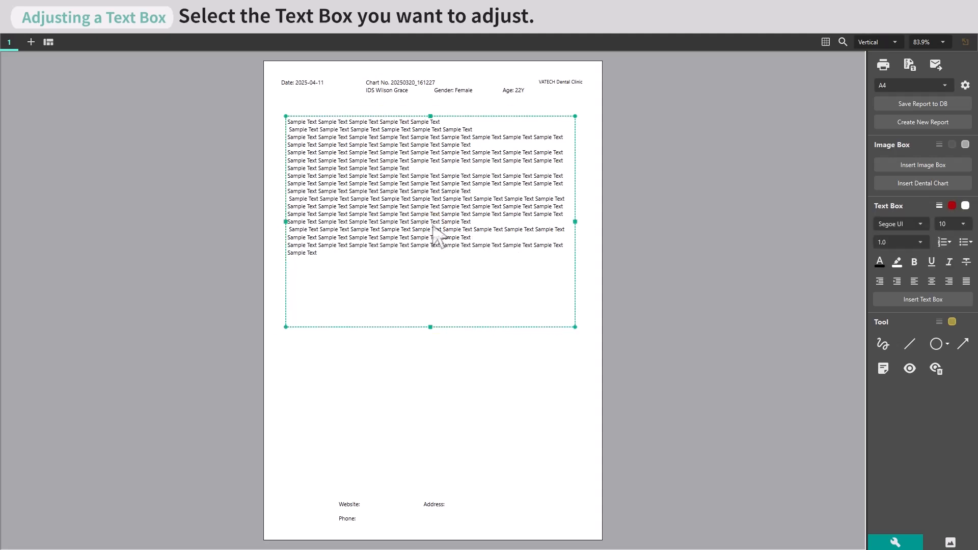